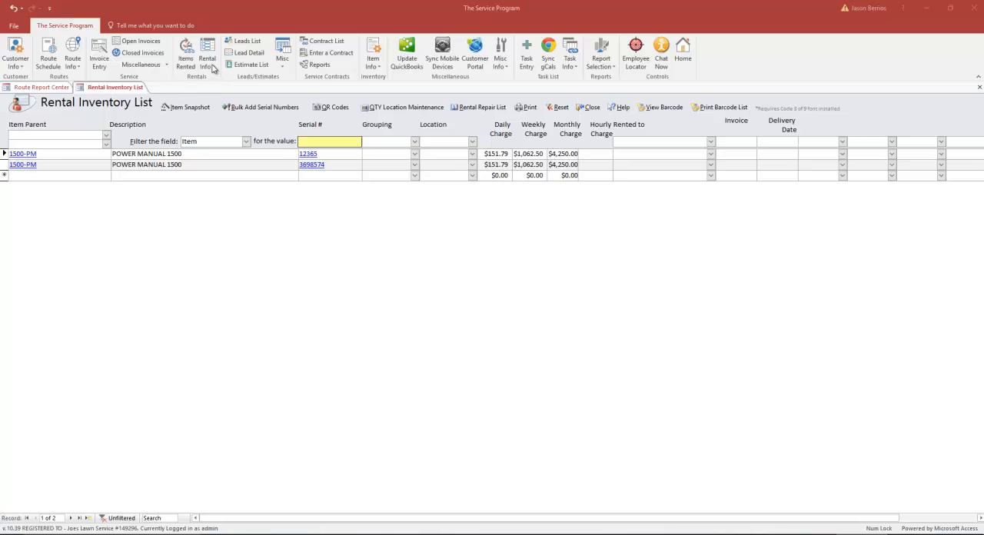
click(209, 63)
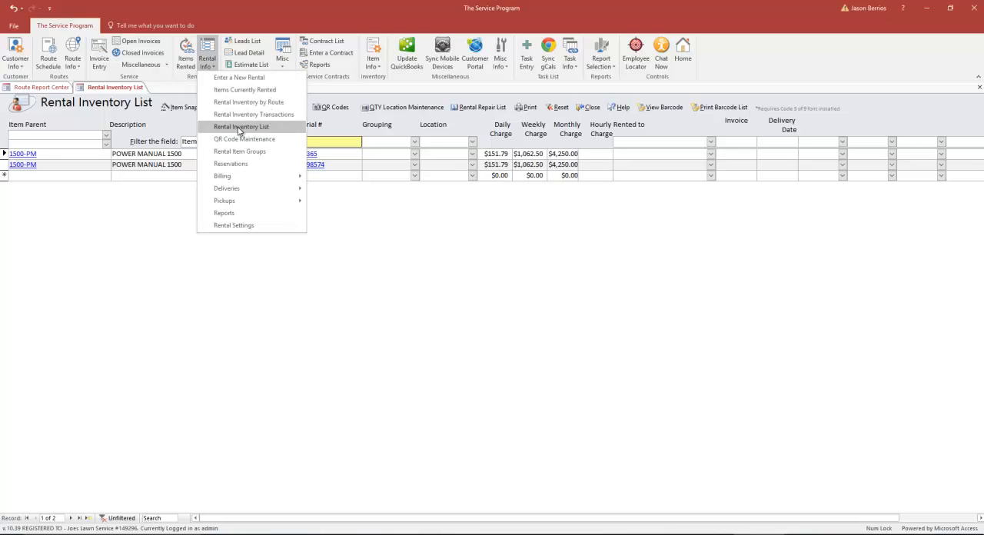
click(167, 254)
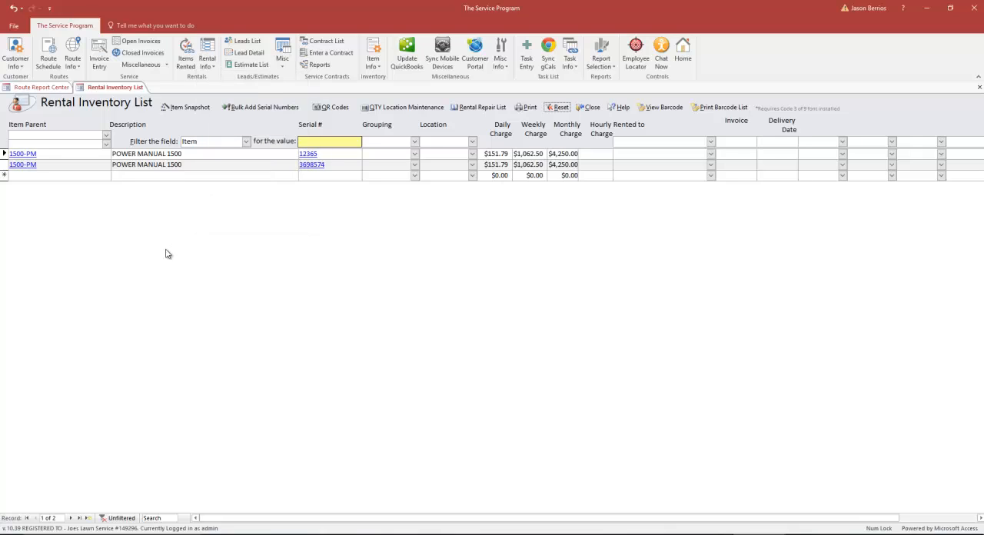
- Review the parent item choices for the first inventory row, keep 1500-PM and move to the row's serial number
click(78, 154)
click(125, 154)
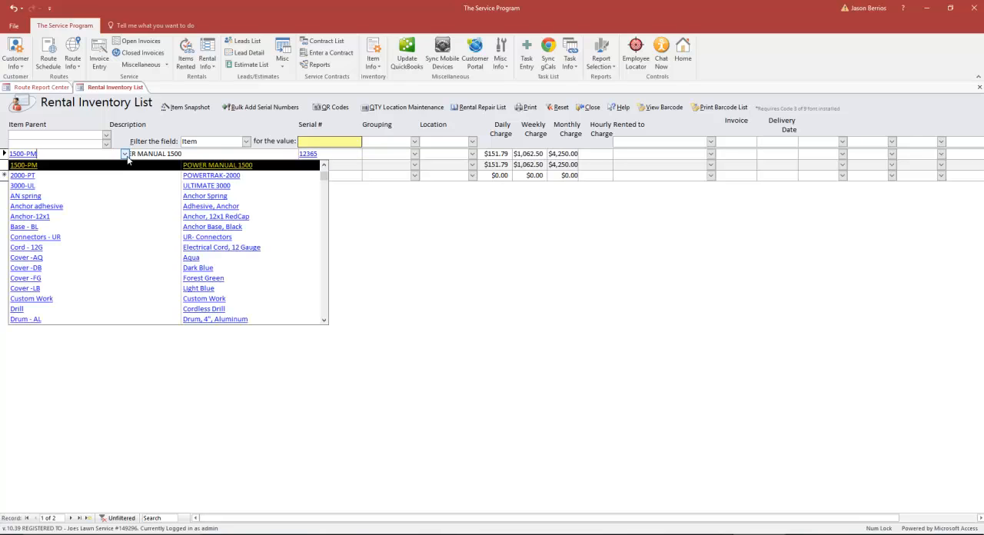
scroll(95, 228, down, 1)
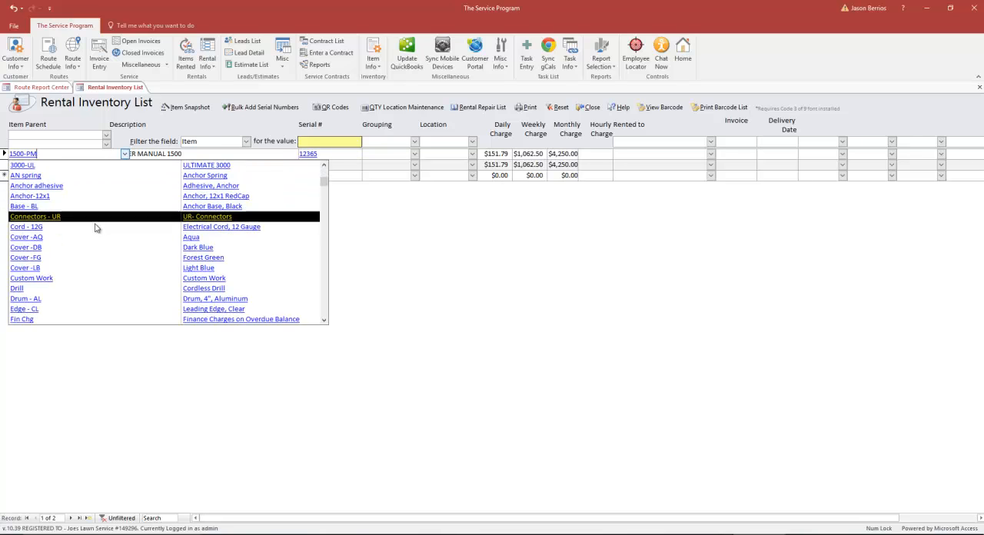
scroll(95, 228, down, 3)
scroll(94, 226, up, 4)
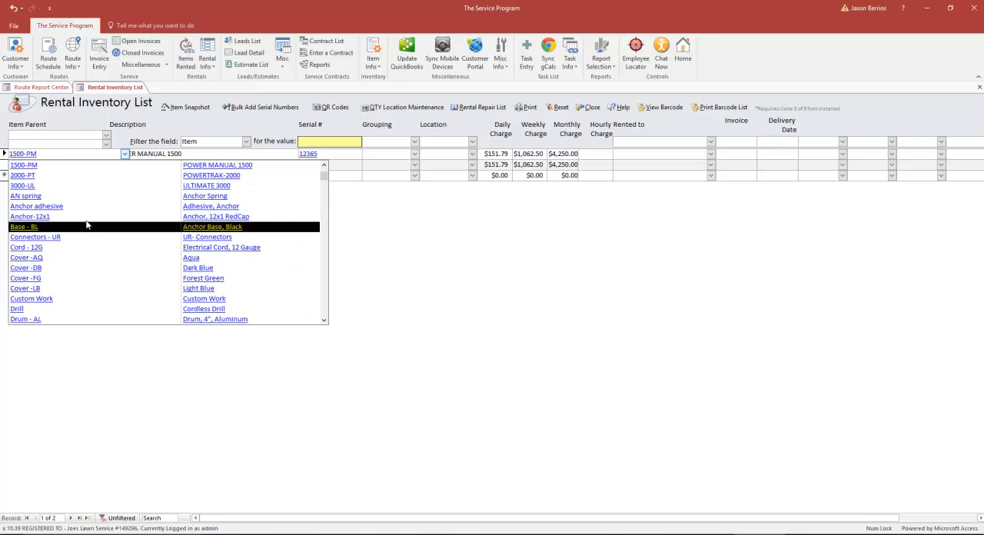
click(46, 165)
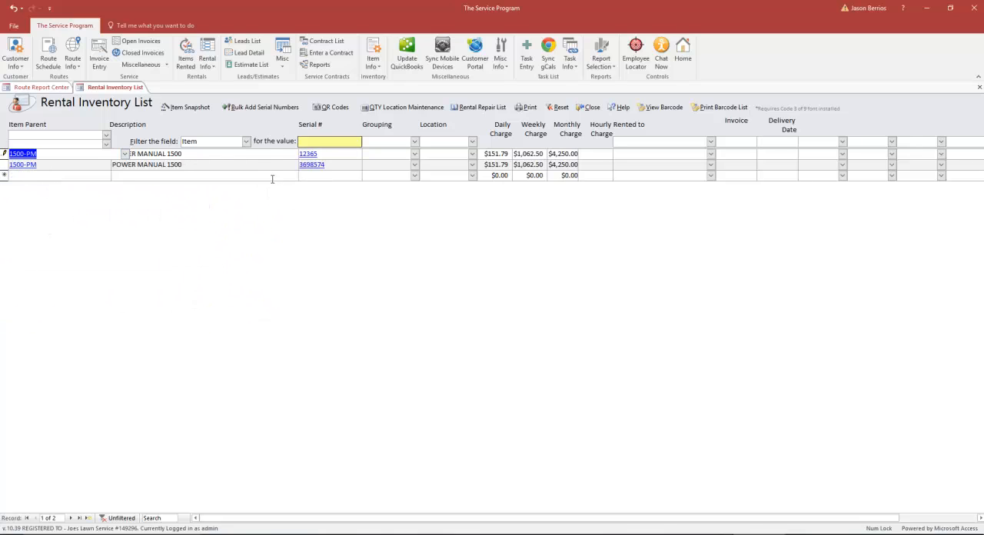
key(Tab)
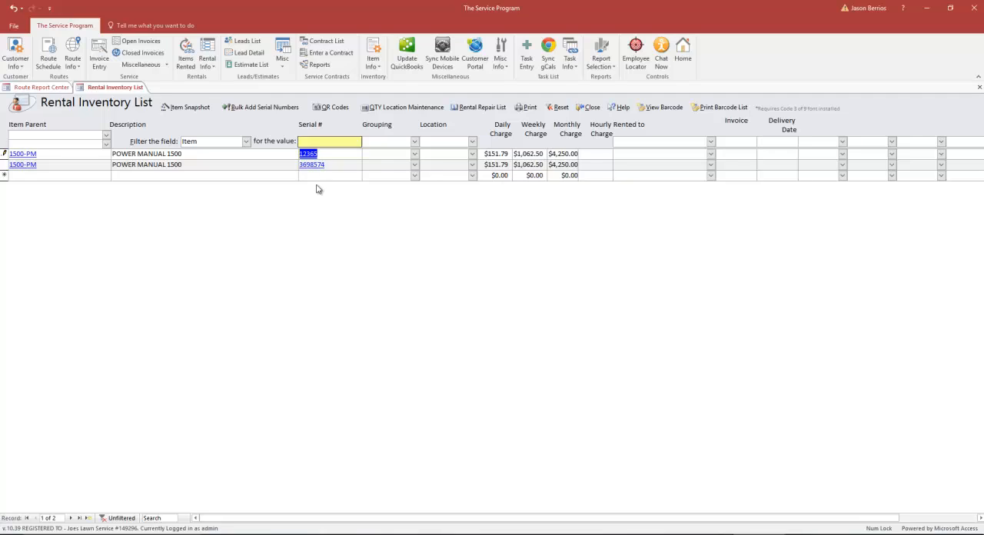
click(100, 165)
click(219, 167)
click(381, 172)
- Start bulk-adding serial numbers and select PT Rental as the item
click(263, 107)
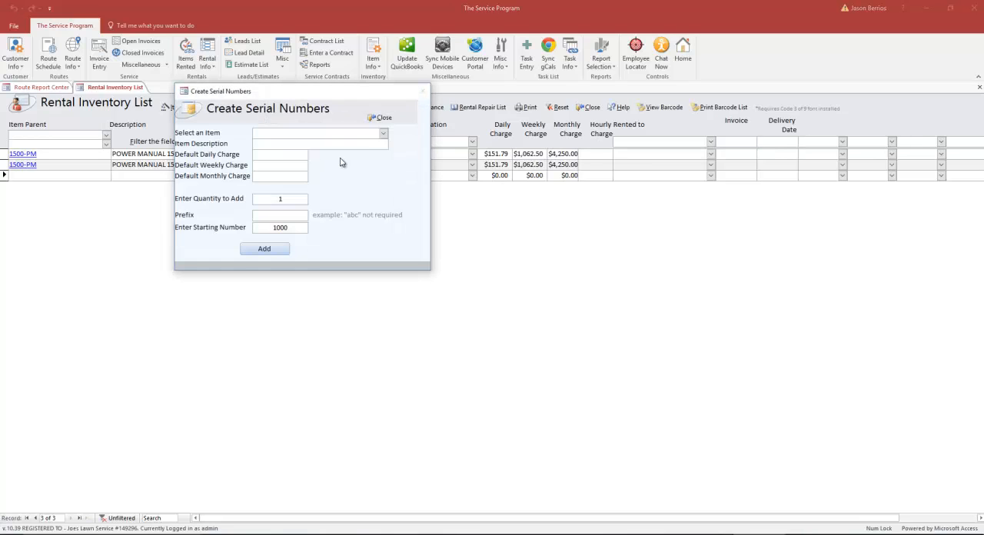
click(383, 133)
scroll(322, 226, down, 3)
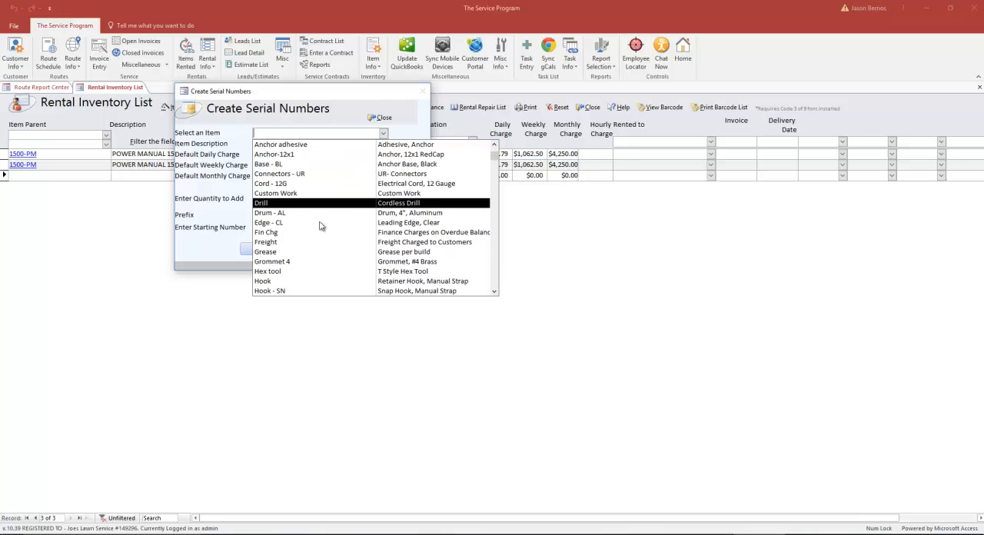
key(Escape)
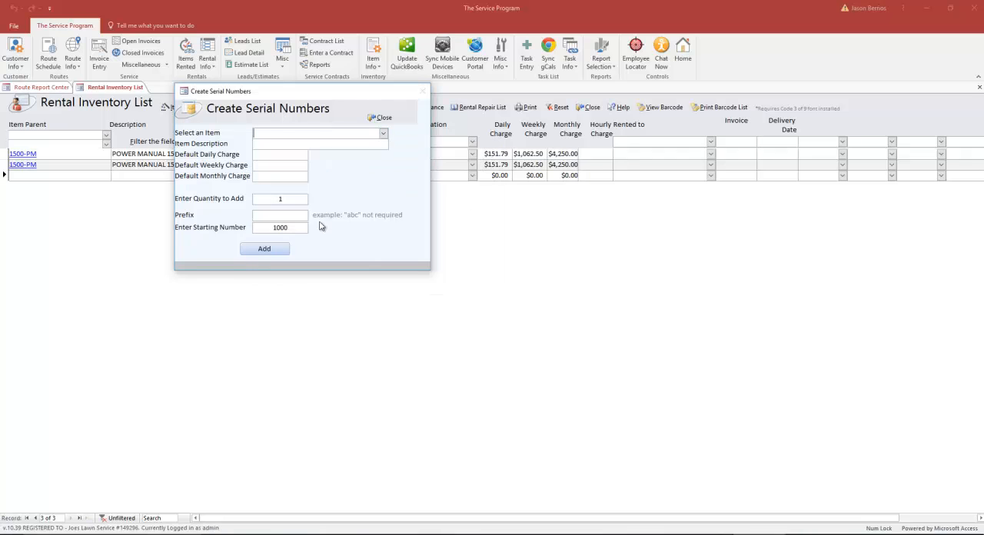
click(383, 134)
scroll(321, 200, down, 2)
scroll(322, 213, down, 2)
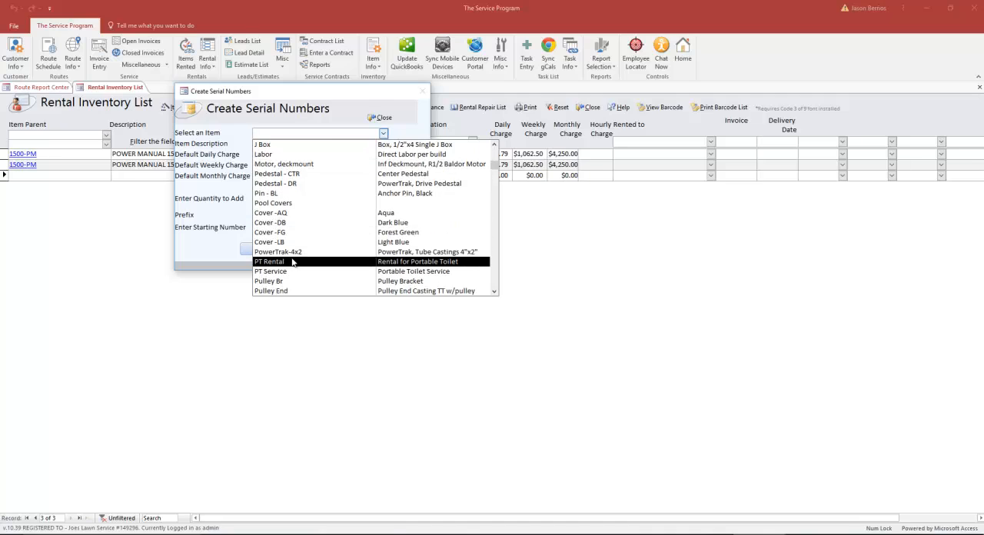
click(293, 262)
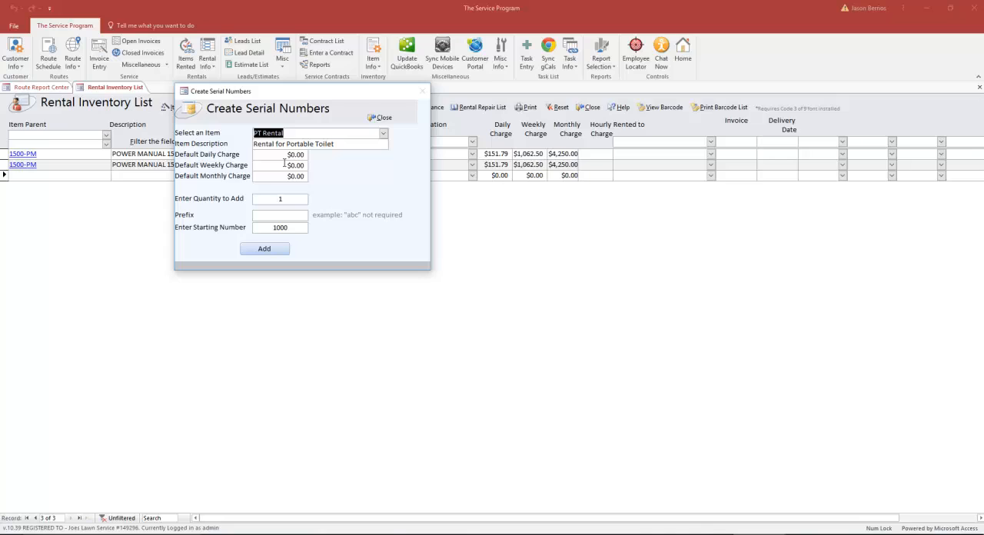
- Review the default daily, weekly and monthly charges for PT Rental alongside the charges of the first inventory row
key(Tab)
key(Tab)
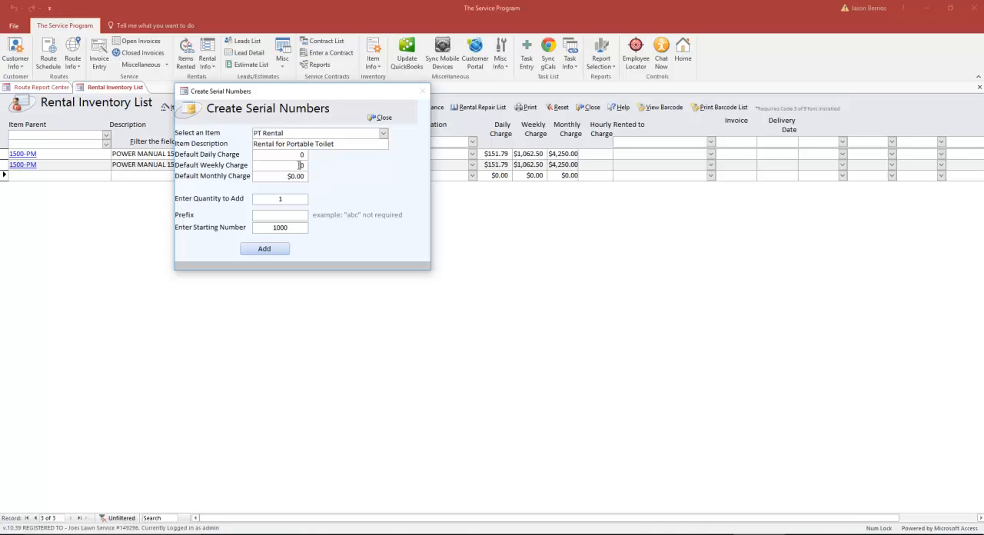
key(Tab)
drag(364, 101, 472, 324)
click(501, 156)
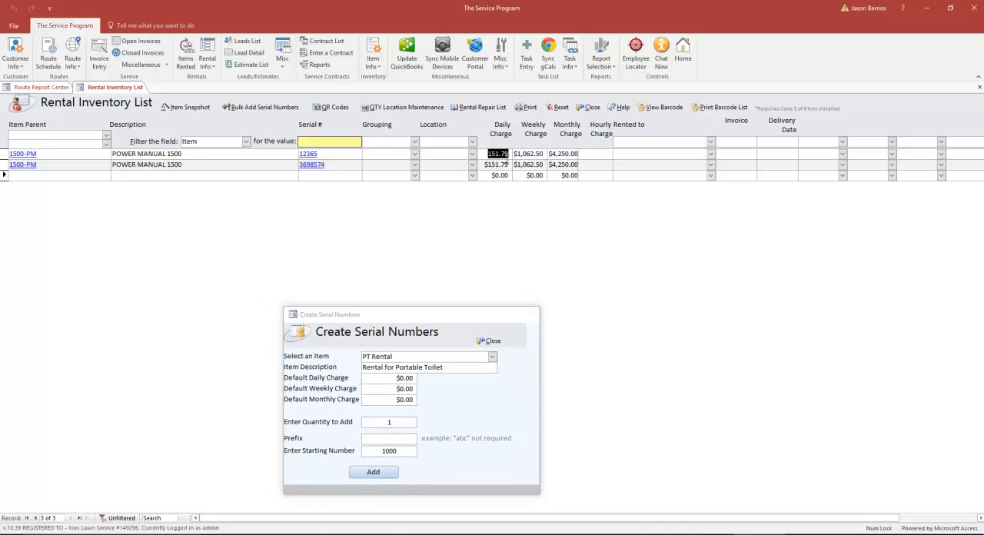
click(523, 155)
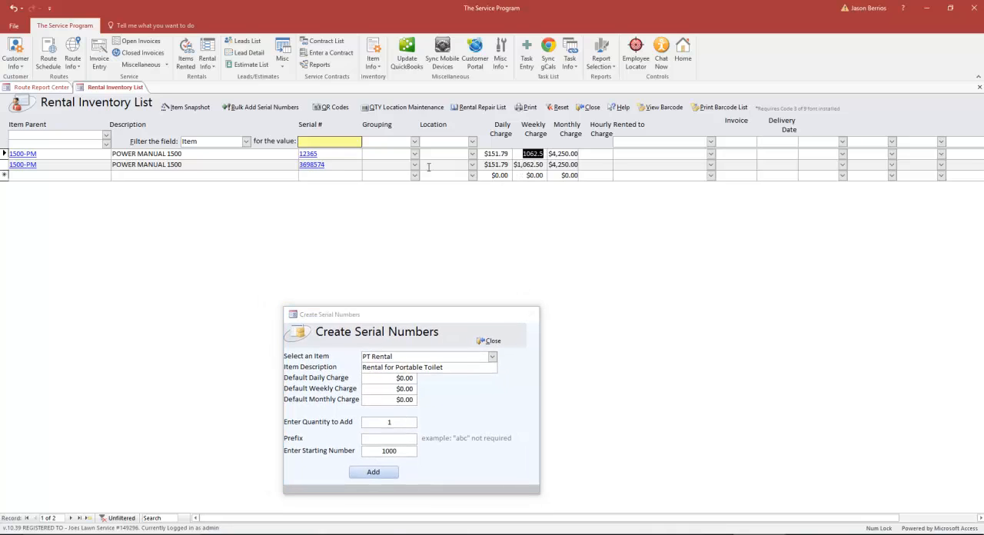
click(346, 154)
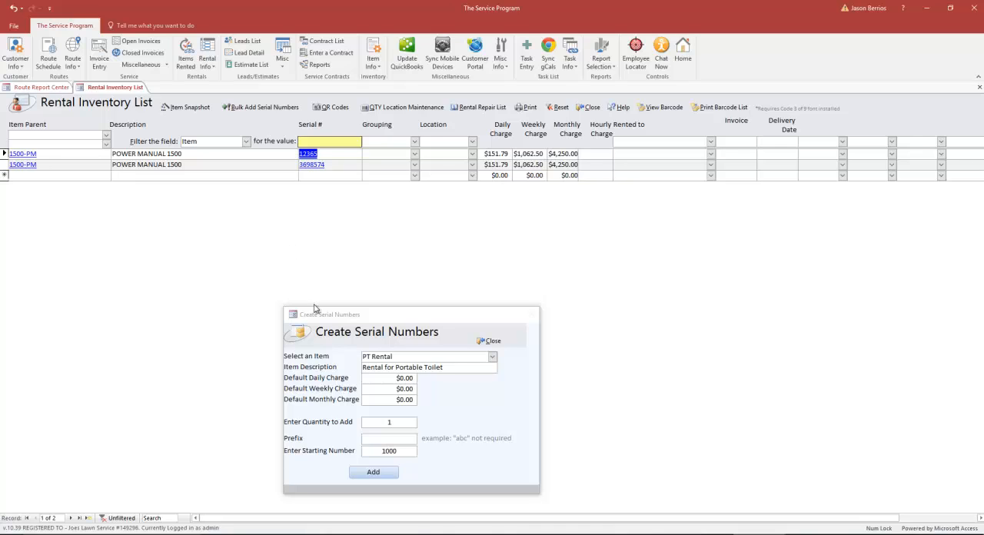
- Set the quantity of serial numbers to add to 200 and their prefix to PT
drag(362, 316, 394, 235)
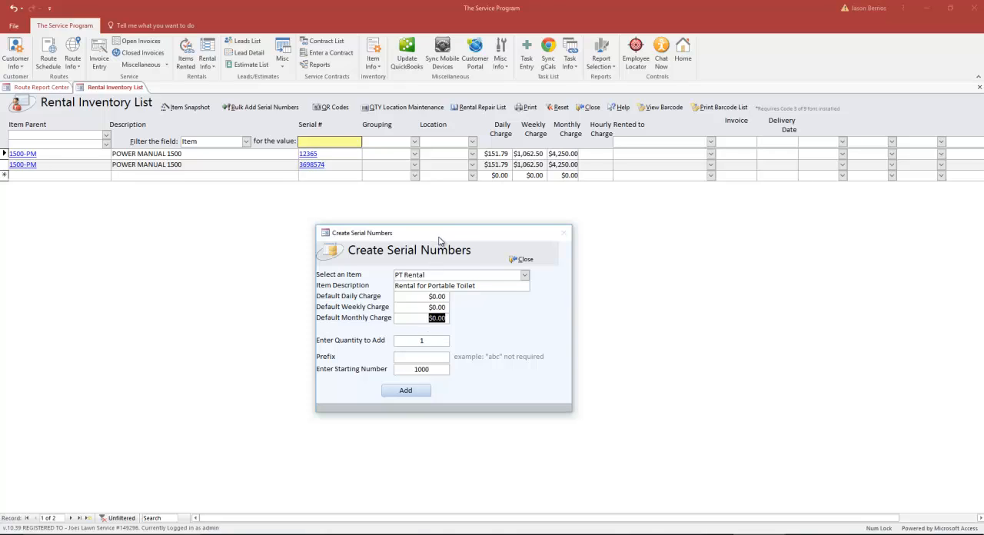
drag(439, 241, 437, 180)
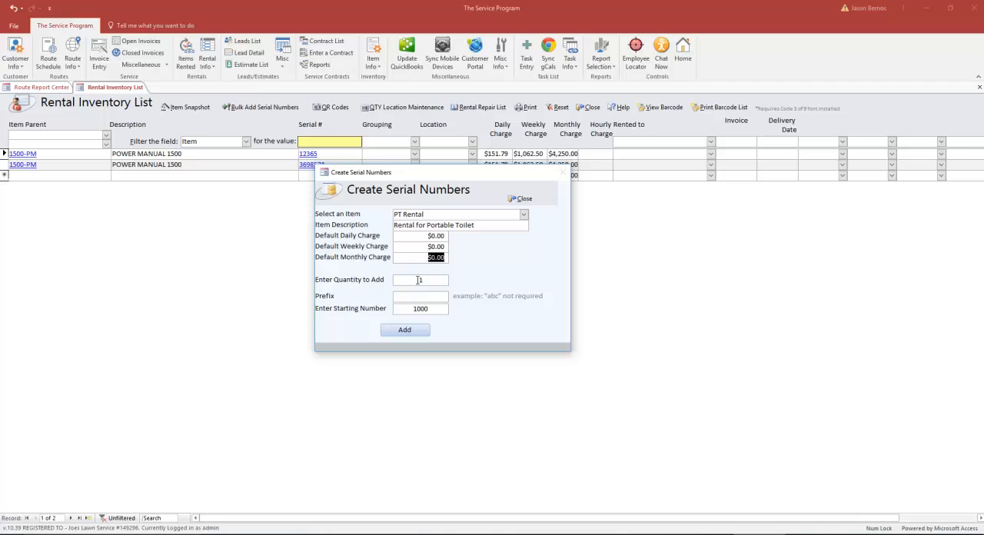
double_click(418, 280)
text(200)
click(427, 296)
text(PT)
- Add the 200 PT Rental serial numbers starting from 1000, confirm the bulk addition and close the dialog
click(430, 212)
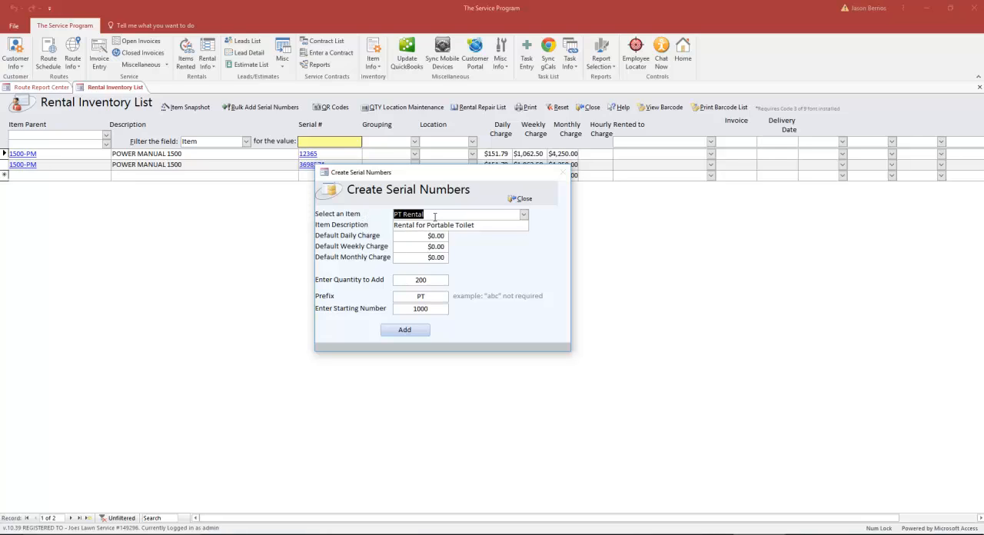
double_click(419, 299)
drag(432, 309, 405, 308)
click(420, 332)
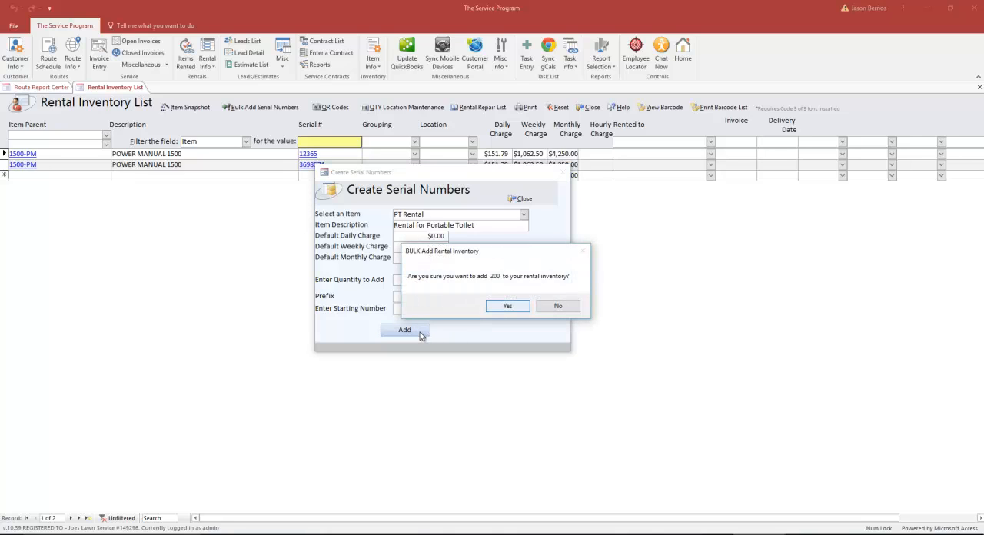
key(Return)
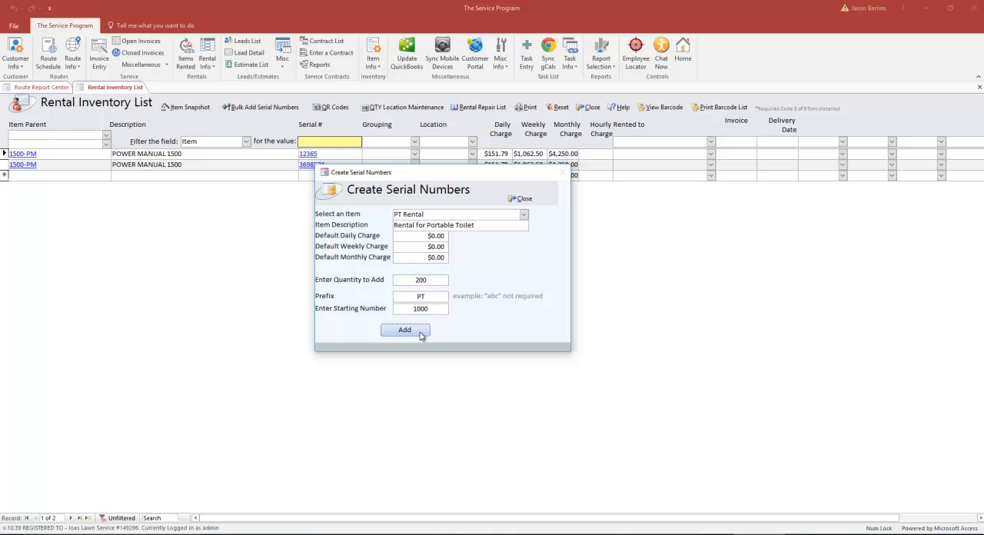
click(523, 309)
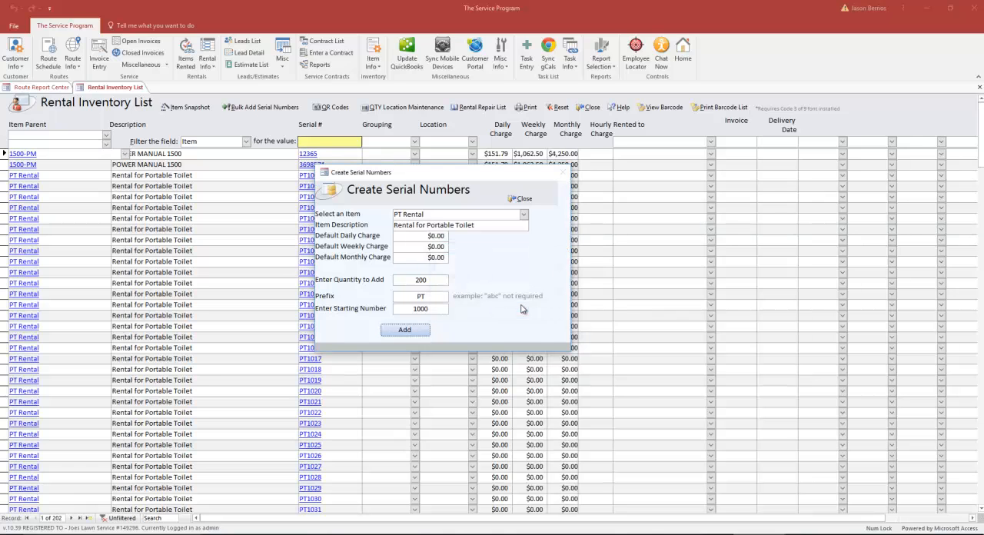
click(524, 199)
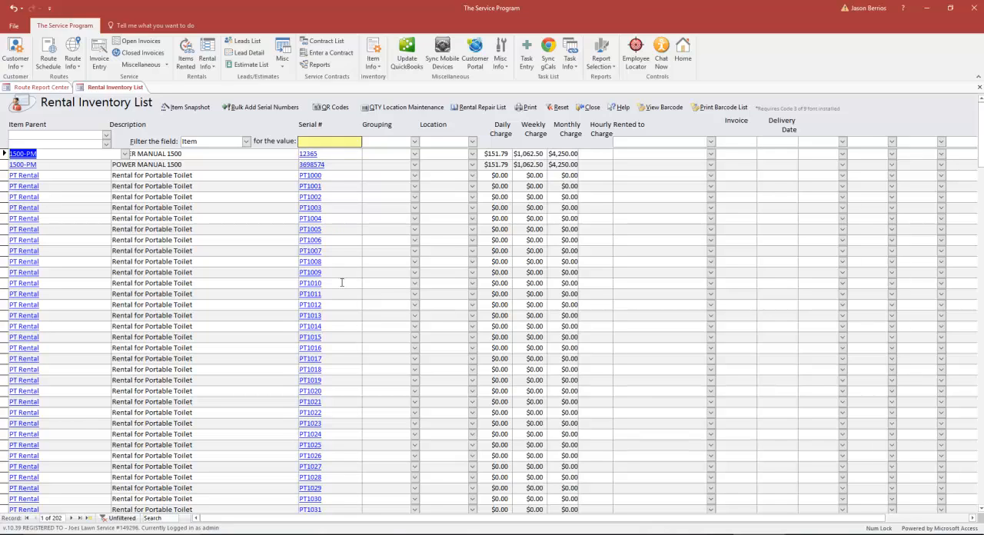
- Examine the serial number and rental fields of the second 1500-PM row and the serial number of the first PT Rental row
click(331, 178)
drag(326, 165, 299, 165)
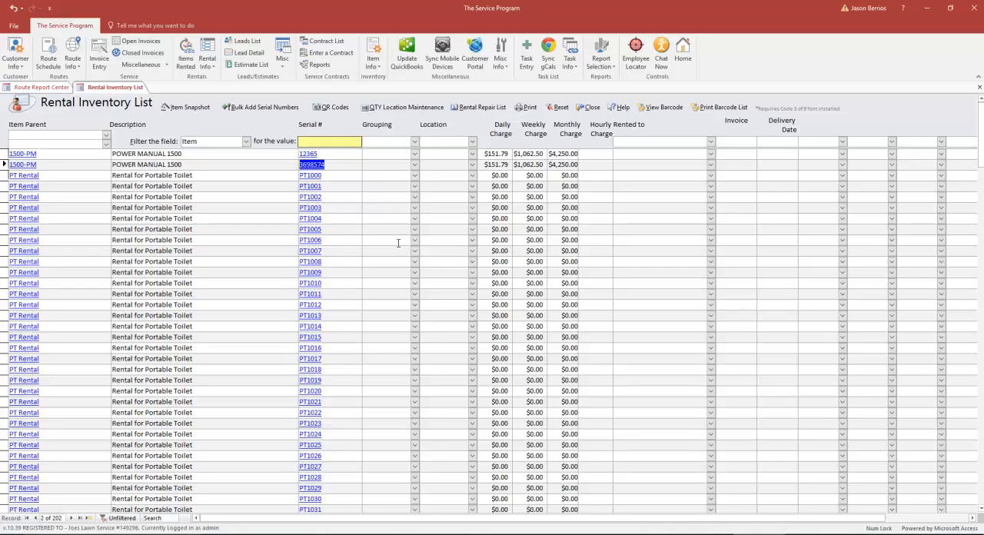
click(690, 165)
click(729, 167)
mouse_move(303, 176)
mouse_down()
mouse_move(324, 176)
mouse_move(318, 166)
mouse_move(292, 167)
mouse_up()
key(Down)
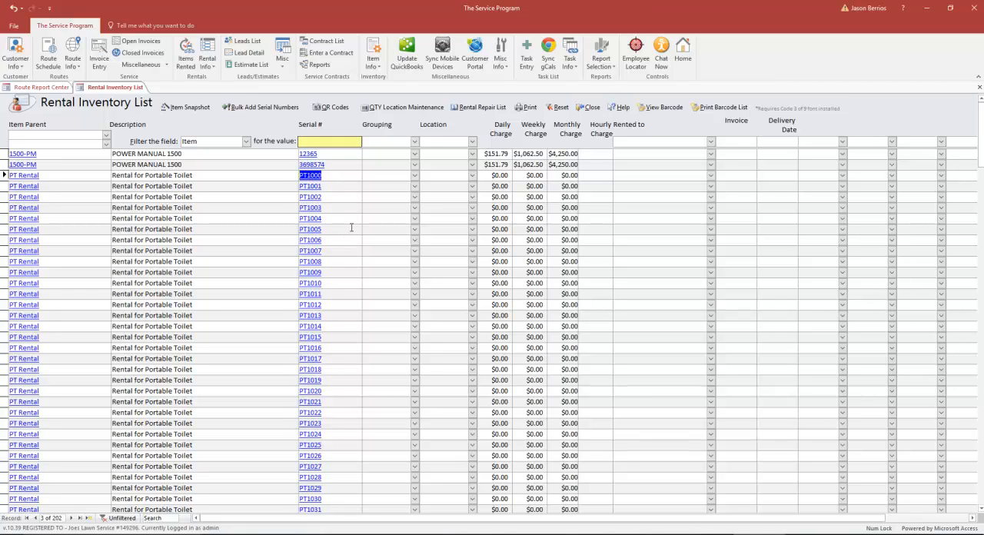